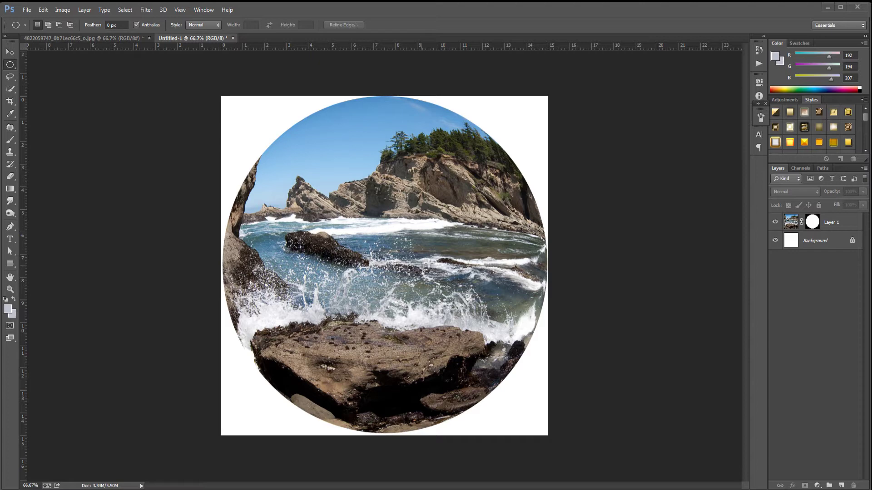
Crop the rocky-coast photo to a square, centring the breaking wave, large rock and sea stack.
click(96, 35)
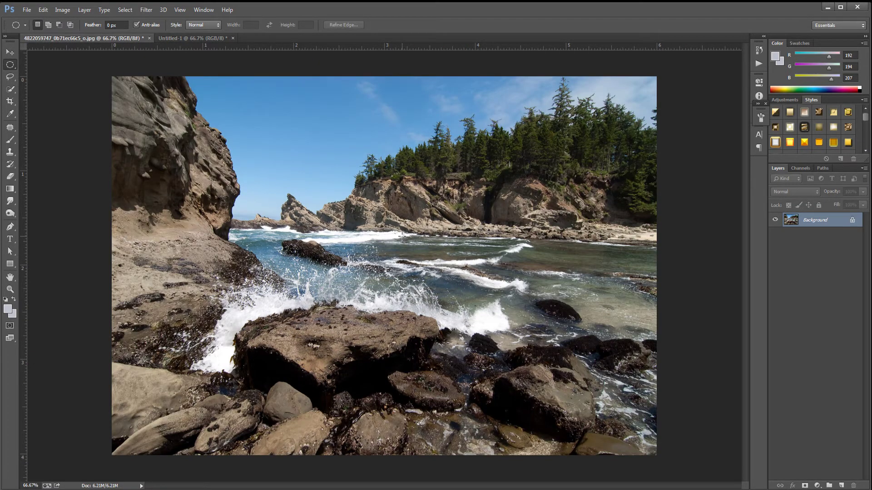
click(9, 102)
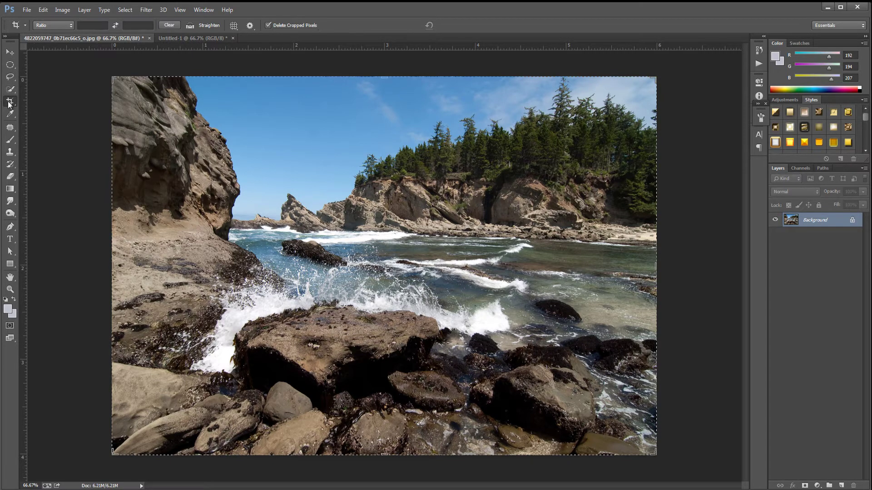
drag(260, 77, 658, 455)
drag(388, 275, 471, 266)
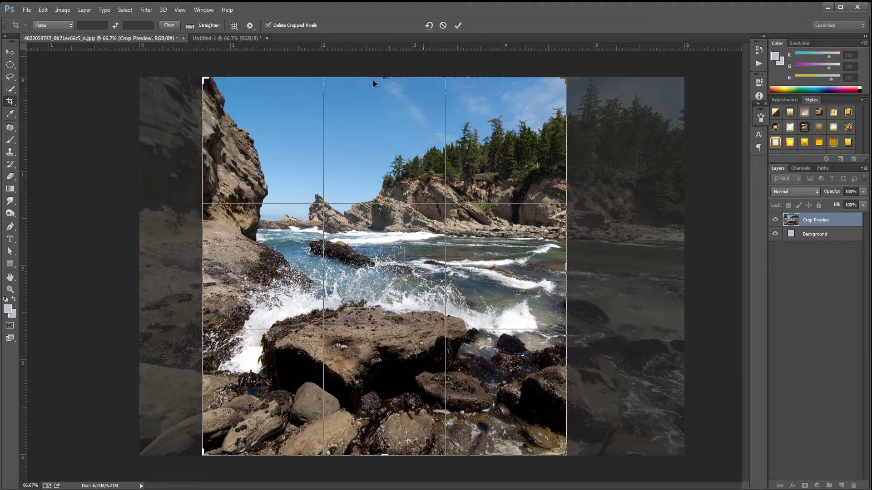
click(457, 25)
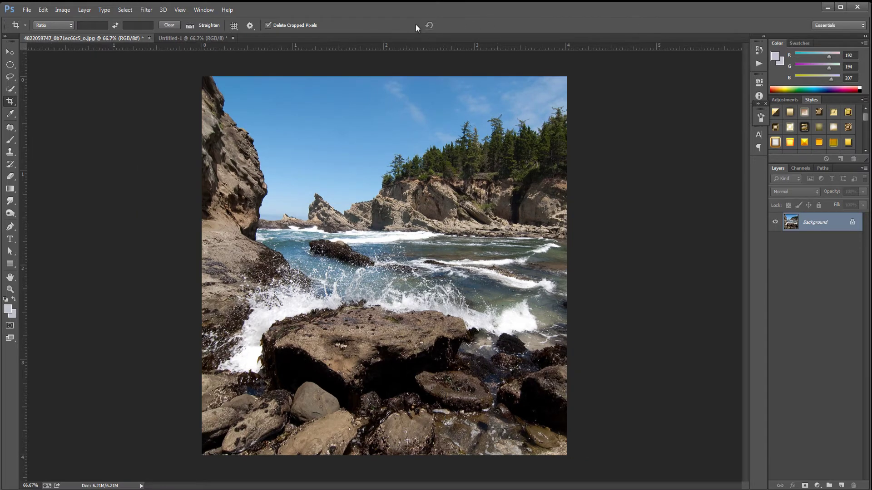
Apply the Spherize filter at 100% Amount in Normal mode to the square photo.
click(141, 10)
mouse_move(190, 121)
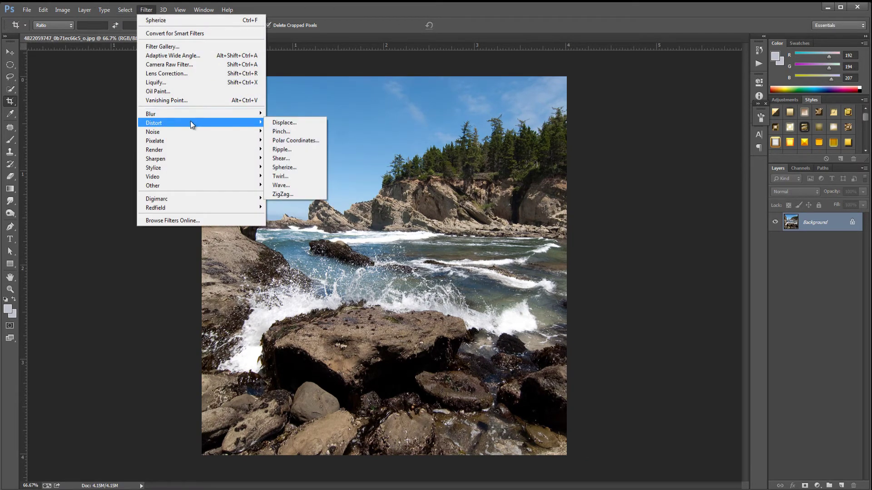
click(293, 168)
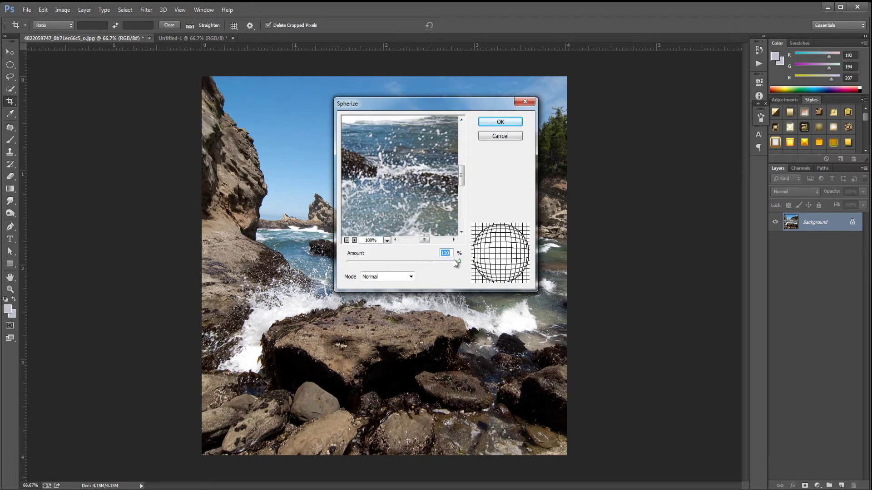
mouse_move(460, 263)
mouse_down()
mouse_move(364, 261)
mouse_move(468, 260)
mouse_up()
click(346, 240)
click(346, 240)
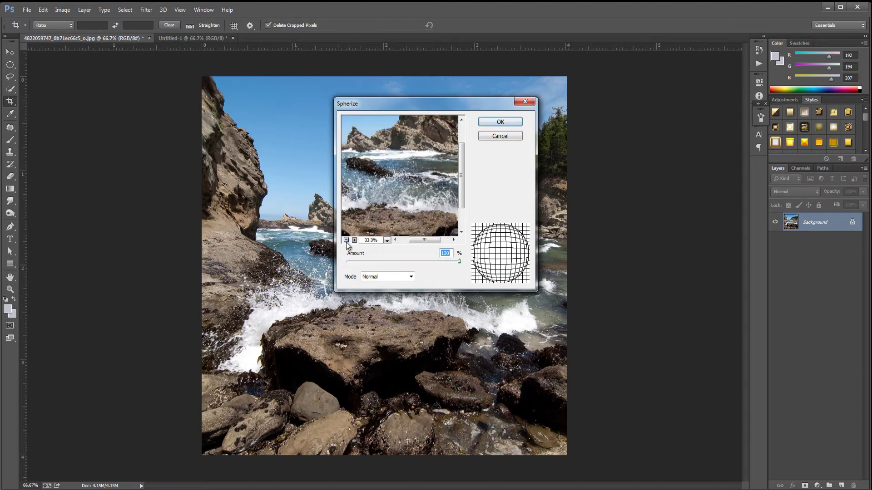
click(346, 240)
click(346, 240)
click(355, 240)
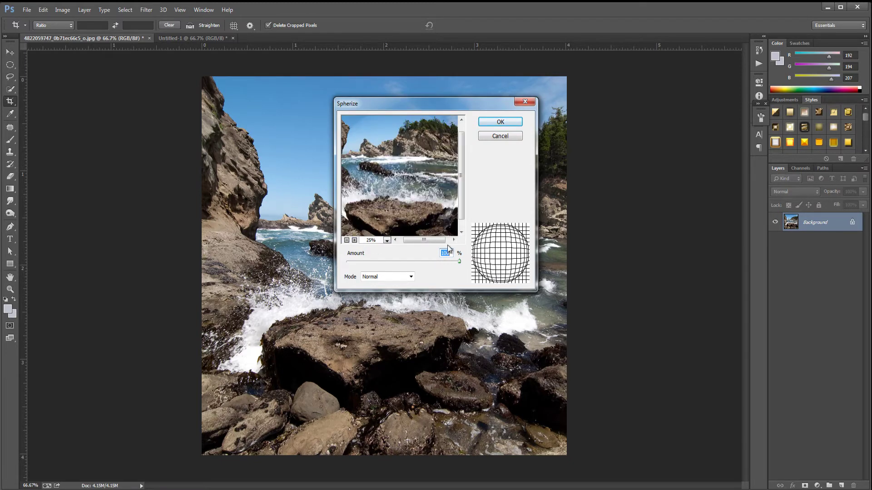
click(501, 122)
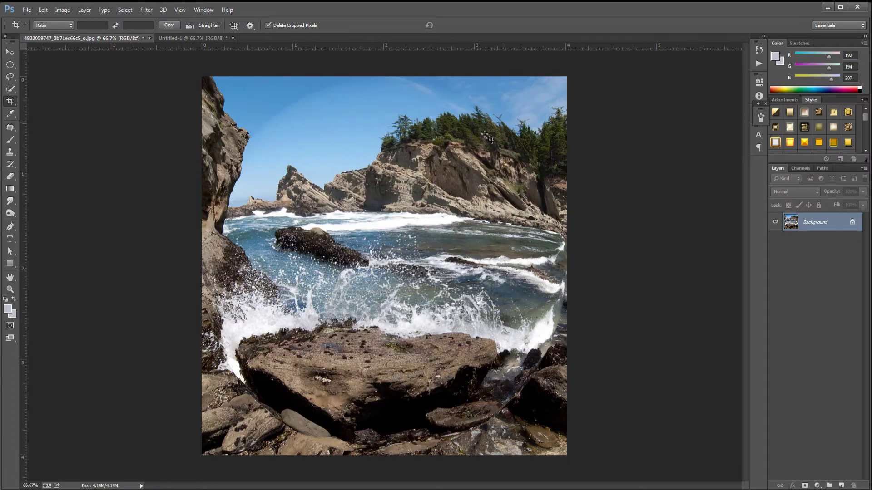
Draw a circular elliptical selection over the bulged photo and turn it into a layer mask on Layer 0.
click(11, 67)
click(11, 67)
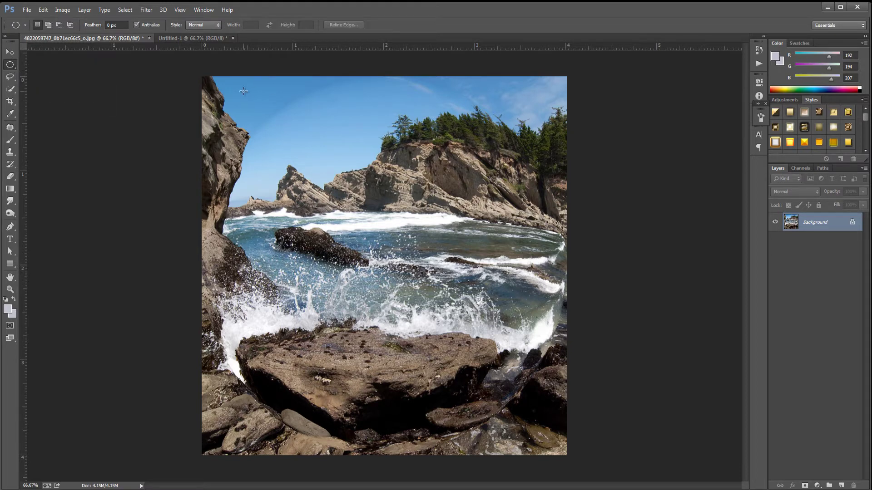
drag(205, 76, 568, 469)
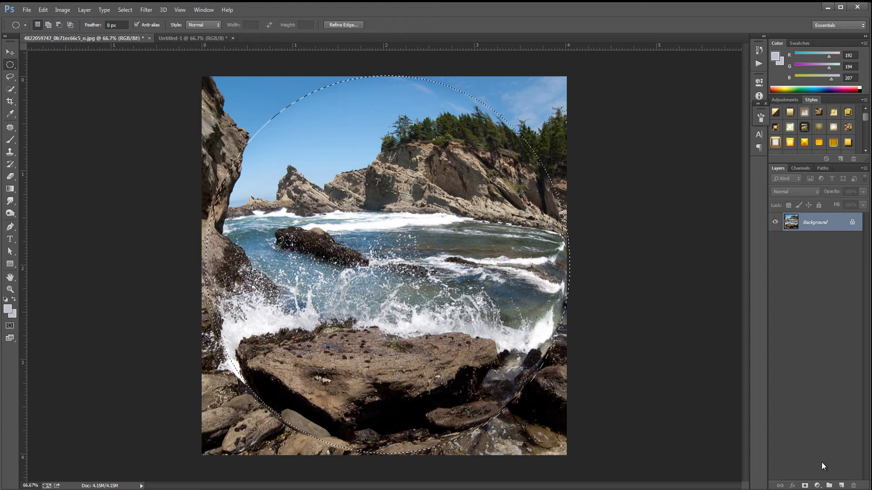
click(805, 486)
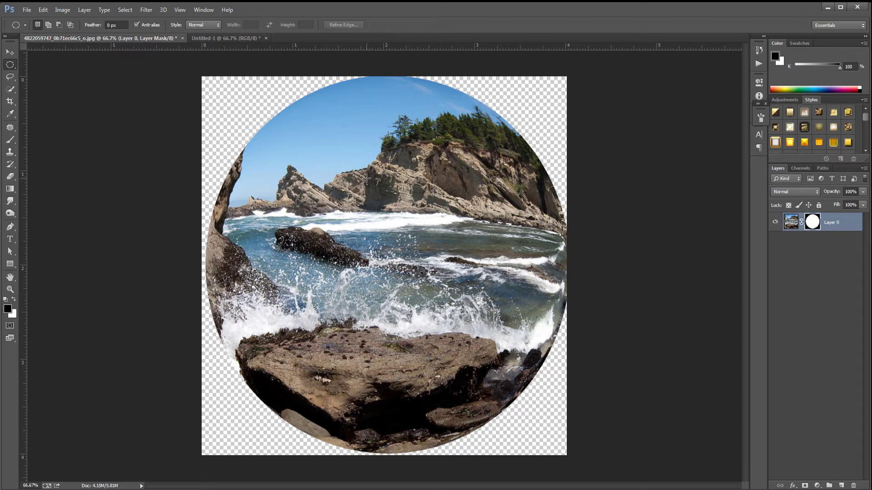
Step back in history to the undistorted, unmasked square photo.
key(ctrl+alt+z)
key(ctrl+alt+z)
key(ctrl+alt+z)
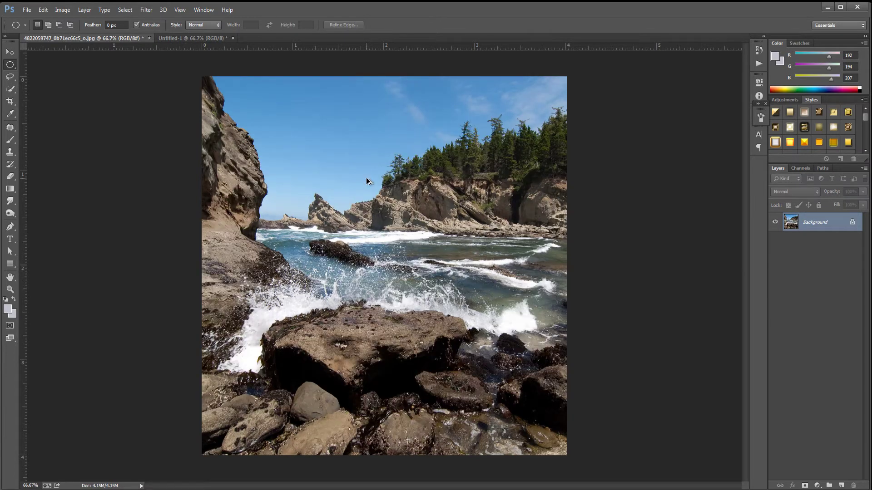
click(43, 10)
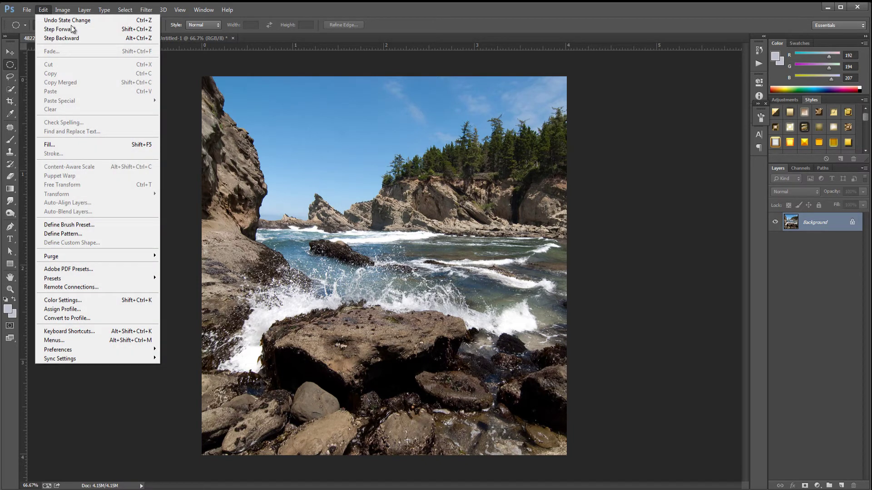
click(835, 225)
Convert the locked Background into Layer 0 and begin a free transform on it.
double_click(836, 223)
key(Return)
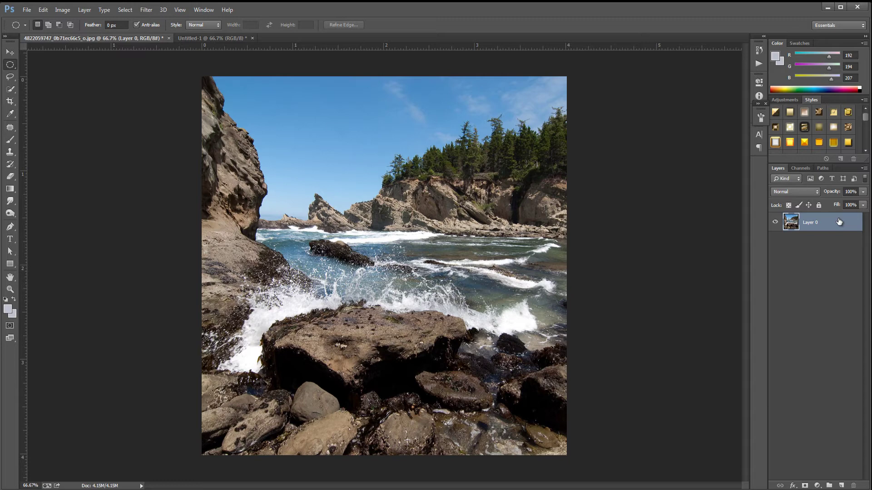
key(ctrl+t)
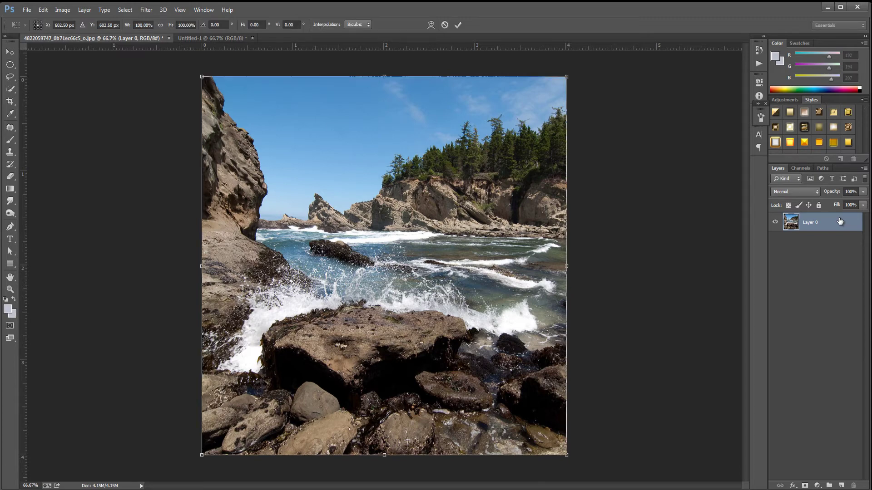
Switch the transform to a Fisheye warp and raise its bend to 100.
right_click(527, 184)
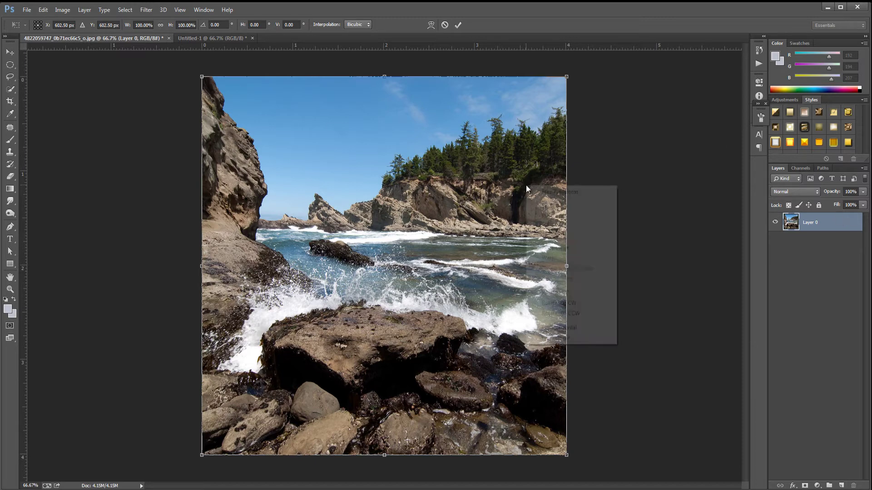
click(557, 258)
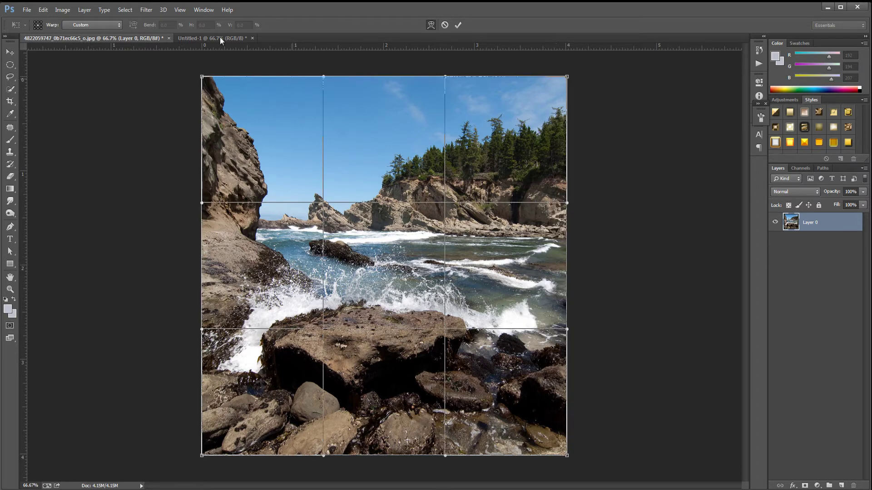
click(78, 25)
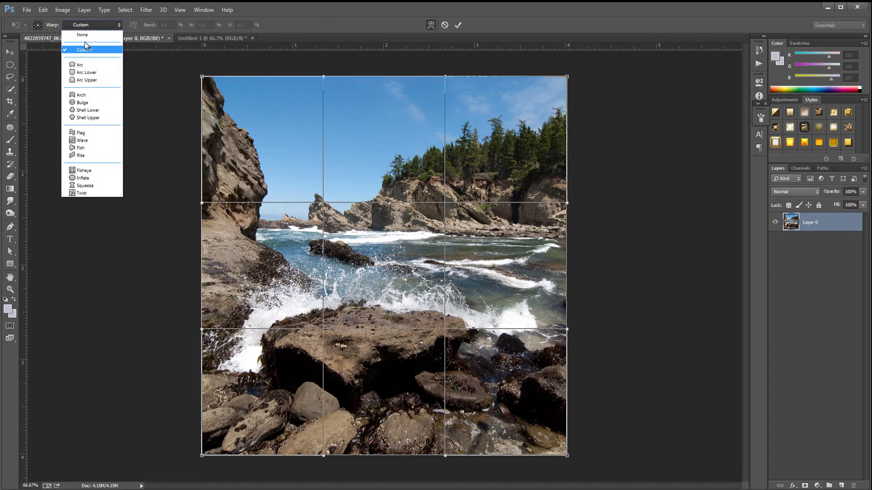
click(86, 171)
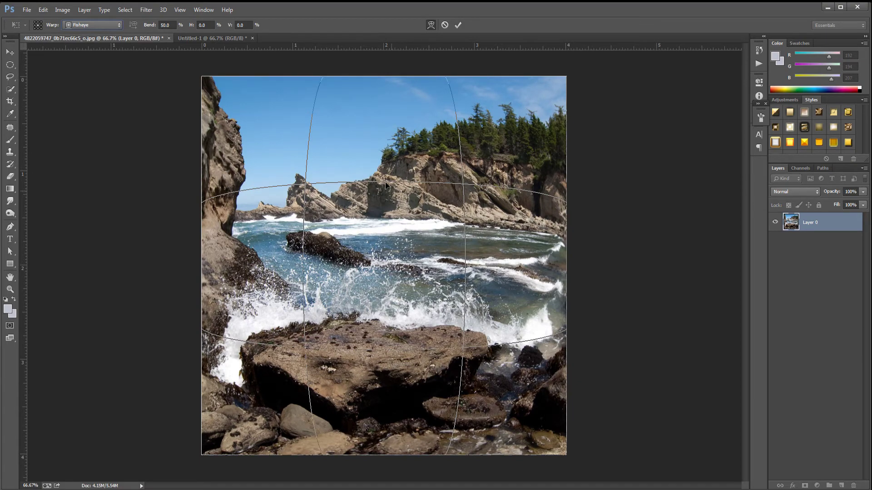
drag(385, 182, 380, 161)
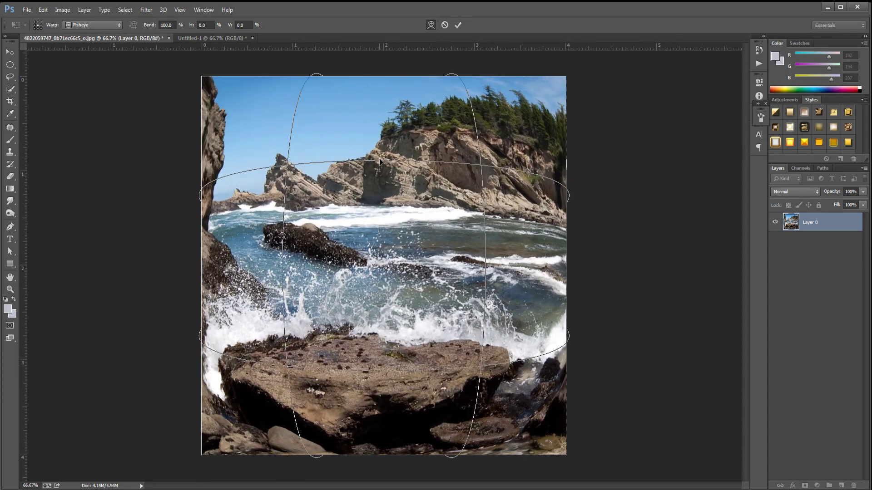